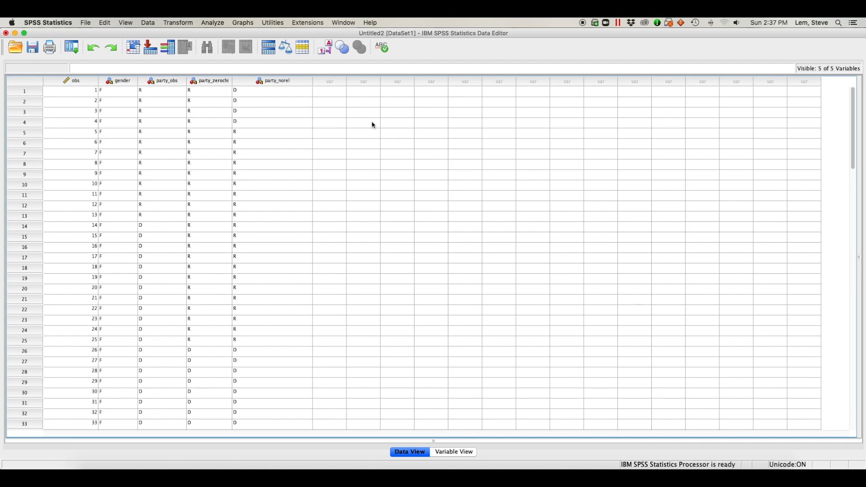
- Set up a Crosstabs analysis with party_zerochi as the row variable and gender as the column variable
scroll(291, 169, down, 20)
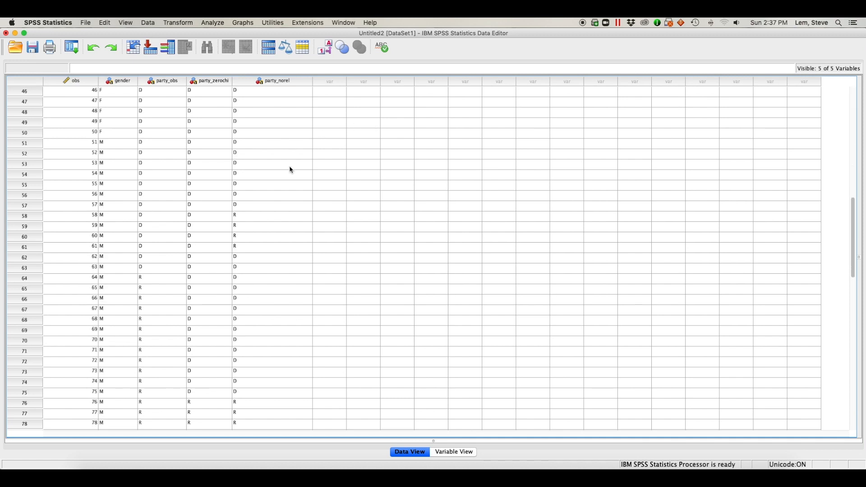
scroll(291, 170, down, 2)
scroll(291, 170, up, 20)
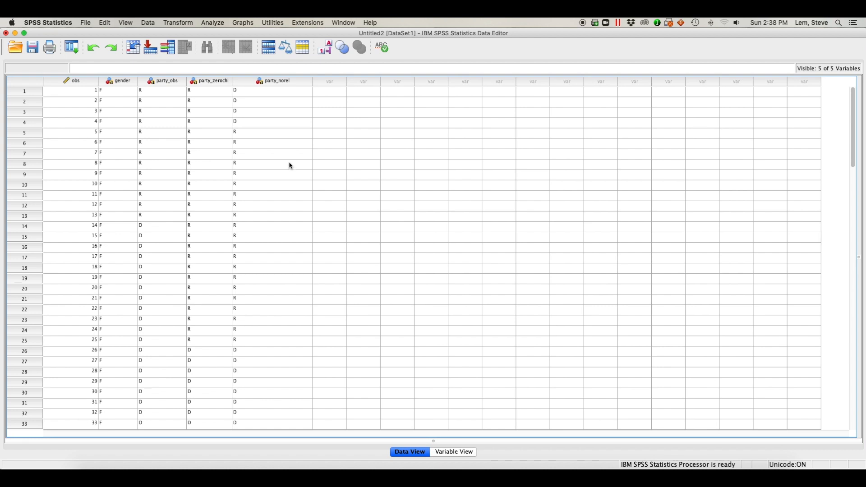
click(220, 23)
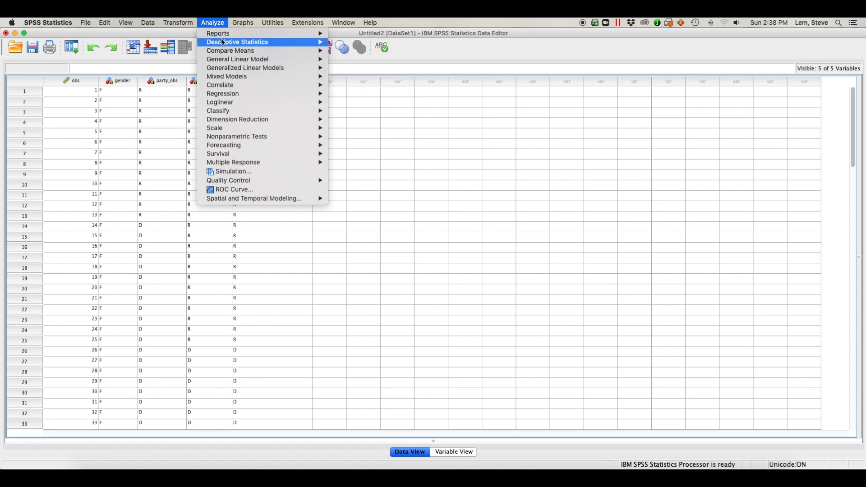
mouse_move(221, 42)
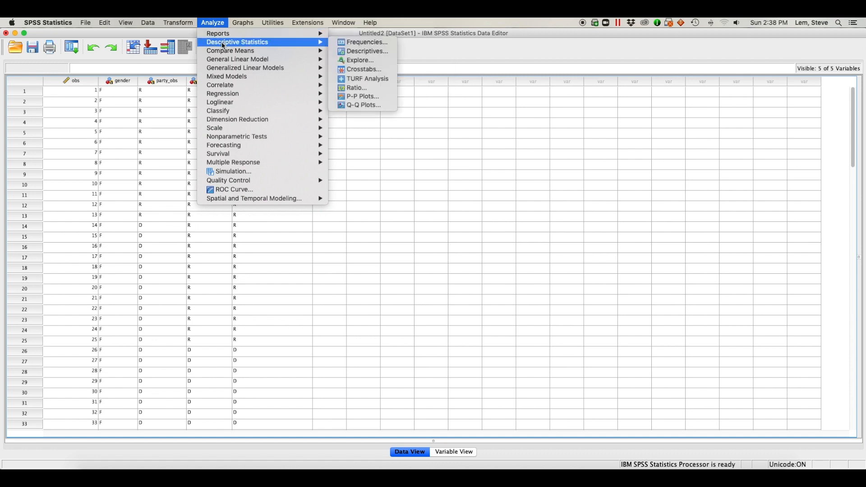
click(372, 70)
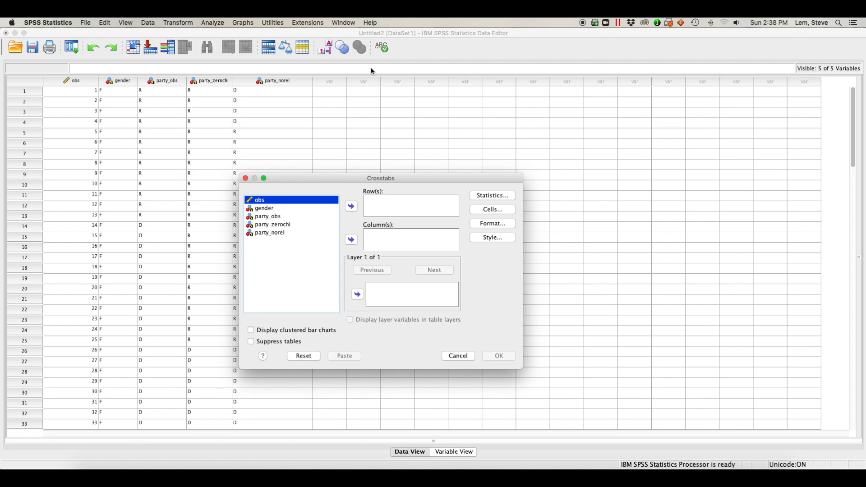
click(267, 209)
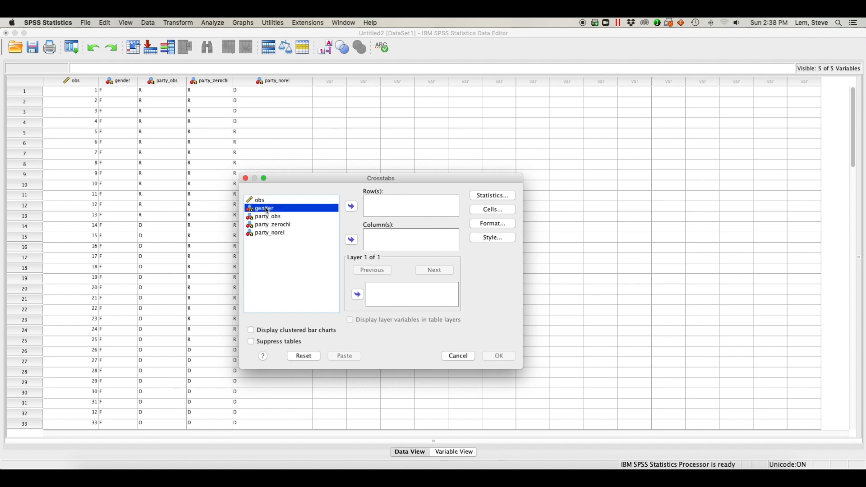
click(351, 240)
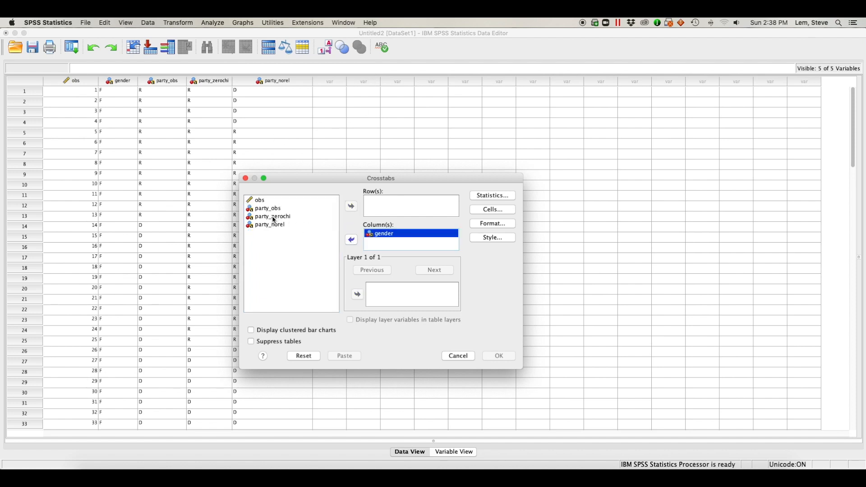
click(275, 217)
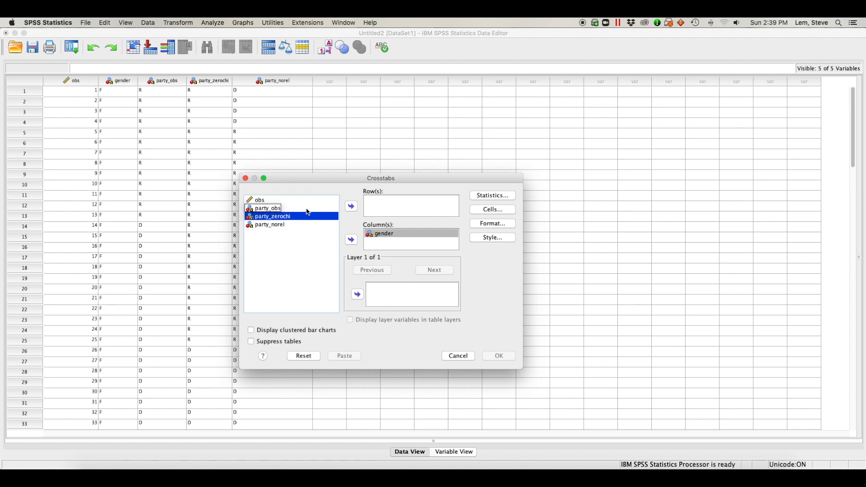
click(353, 209)
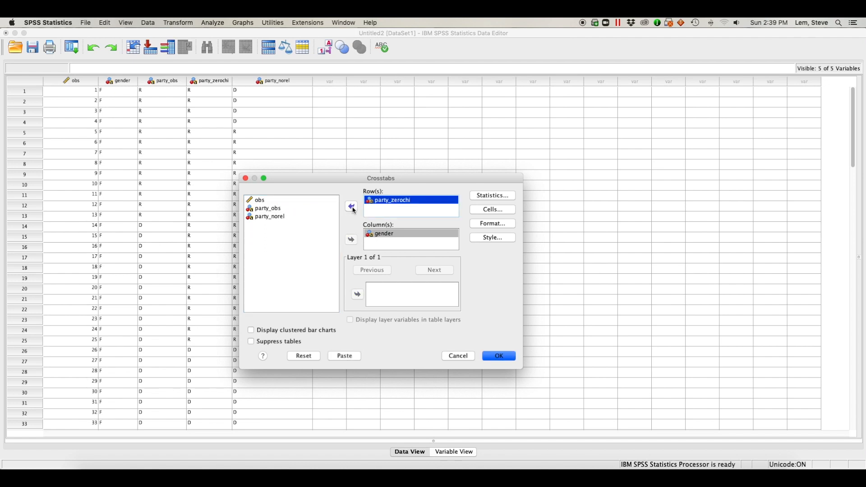
- Run the party_zerochi by gender crosstab with the Chi-square statistic and bring the output window into view
click(485, 197)
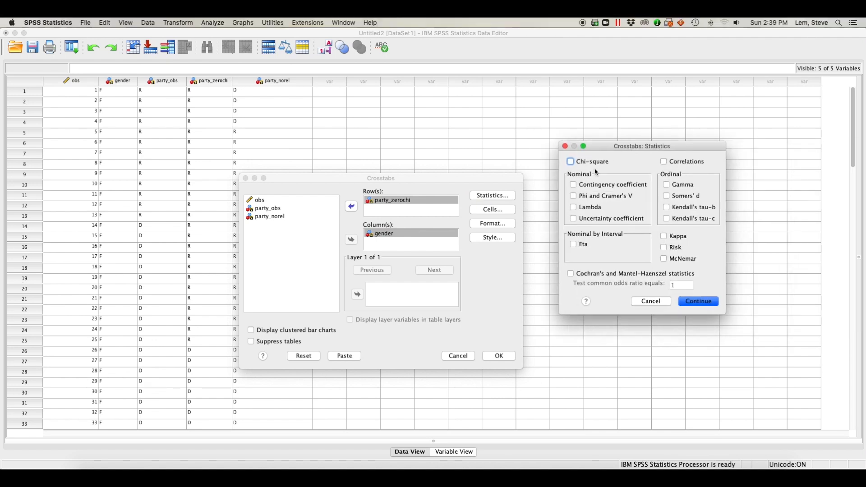
click(573, 163)
click(704, 302)
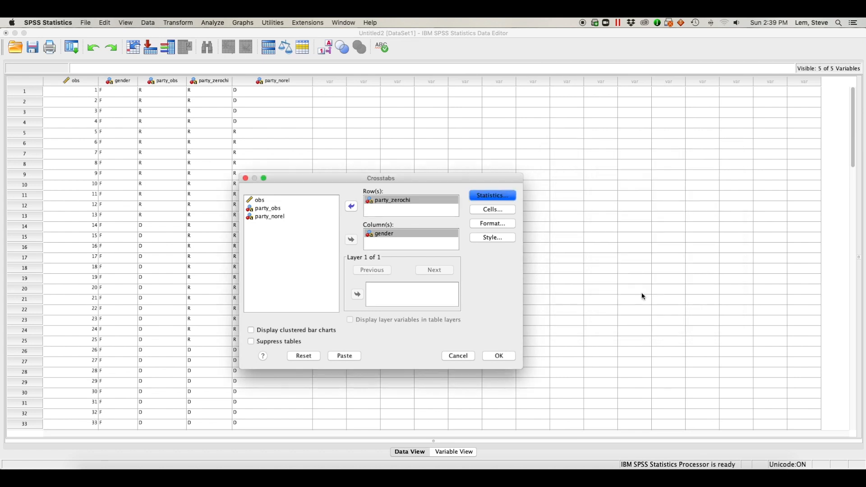
click(497, 359)
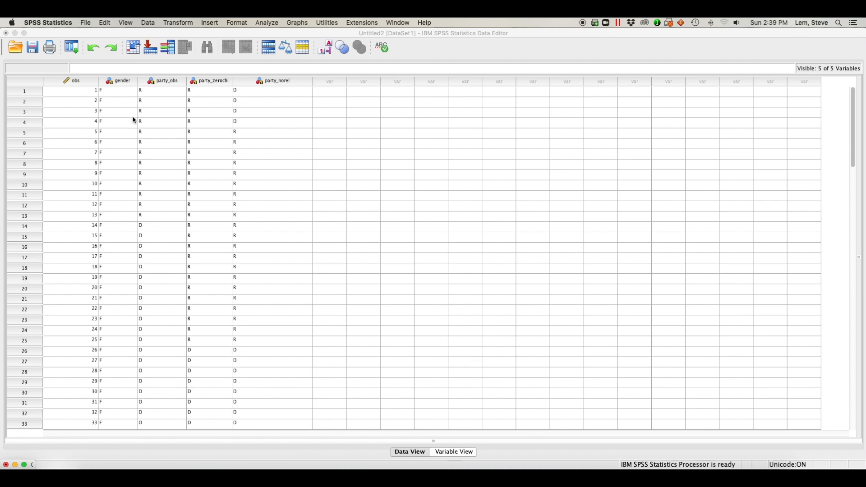
click(15, 34)
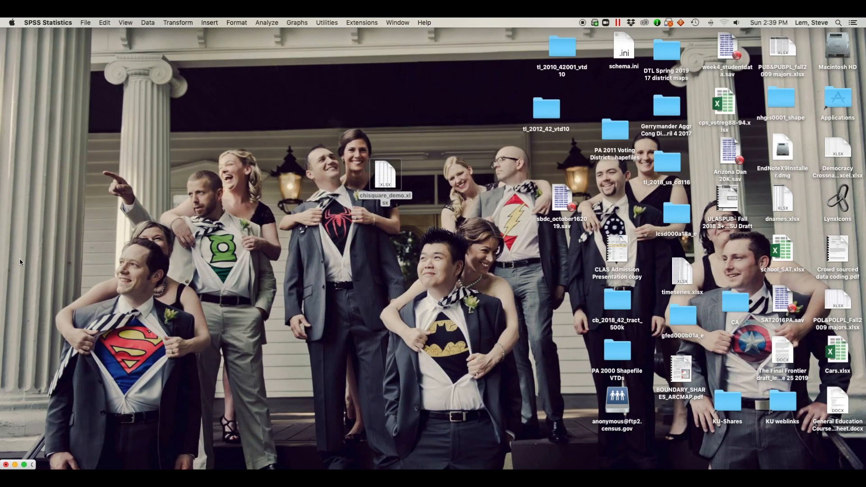
click(24, 465)
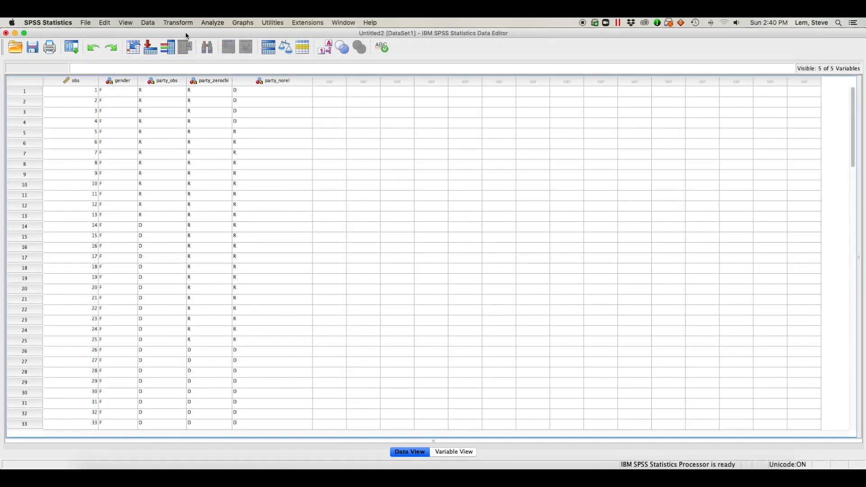
- Reopen the Crosstabs setup and replace party_zerochi with party_norel as the row variable, keeping gender as the column variable
click(217, 23)
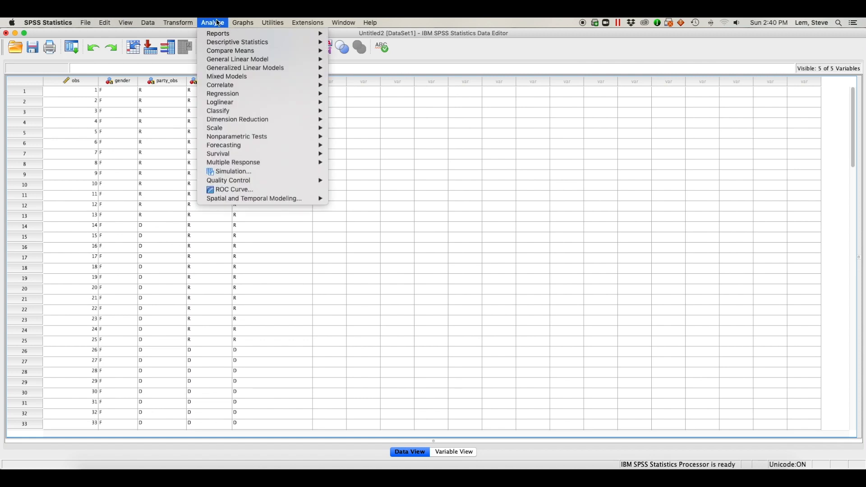
click(411, 32)
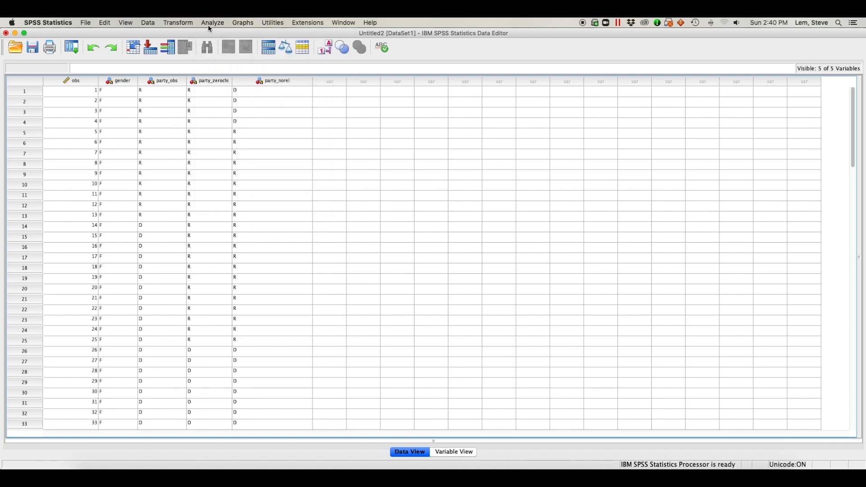
click(193, 23)
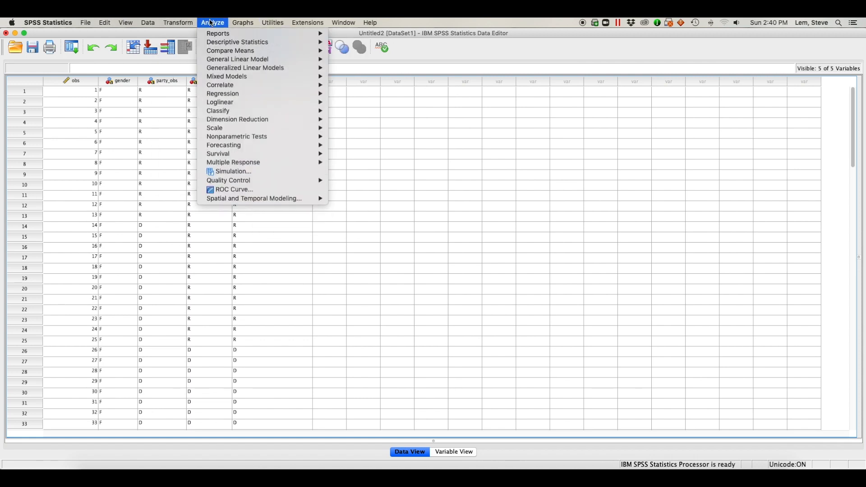
mouse_move(244, 50)
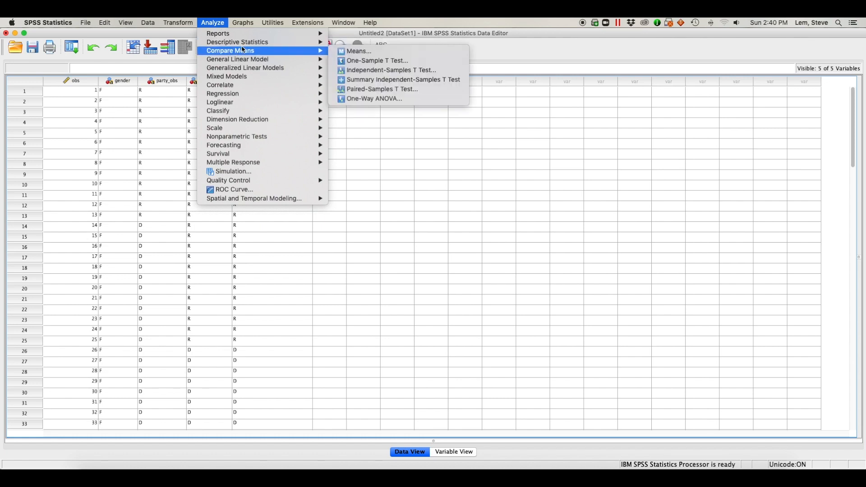
mouse_move(213, 22)
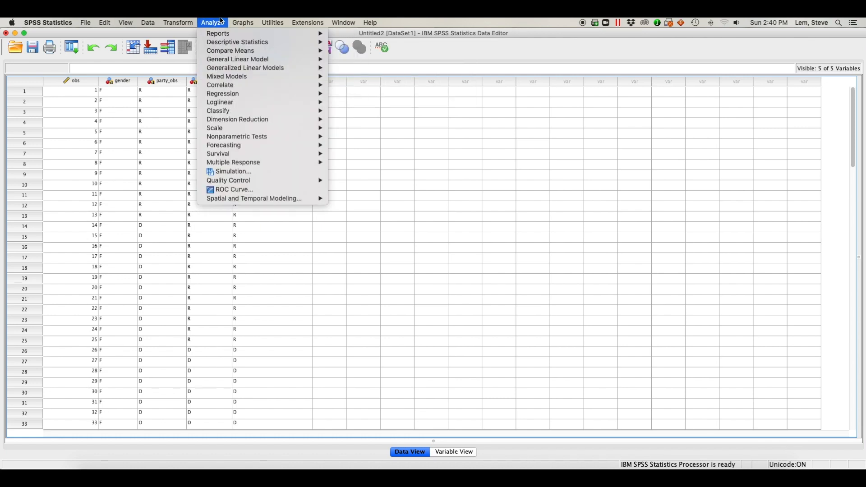
mouse_move(248, 43)
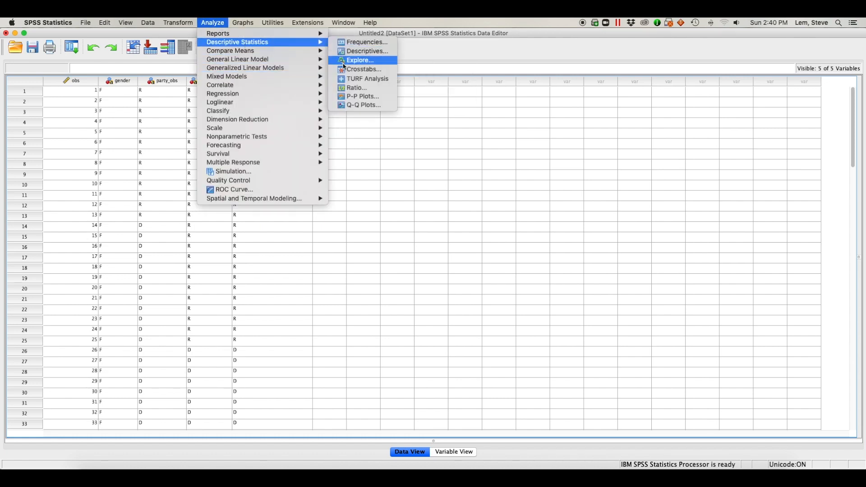
click(361, 70)
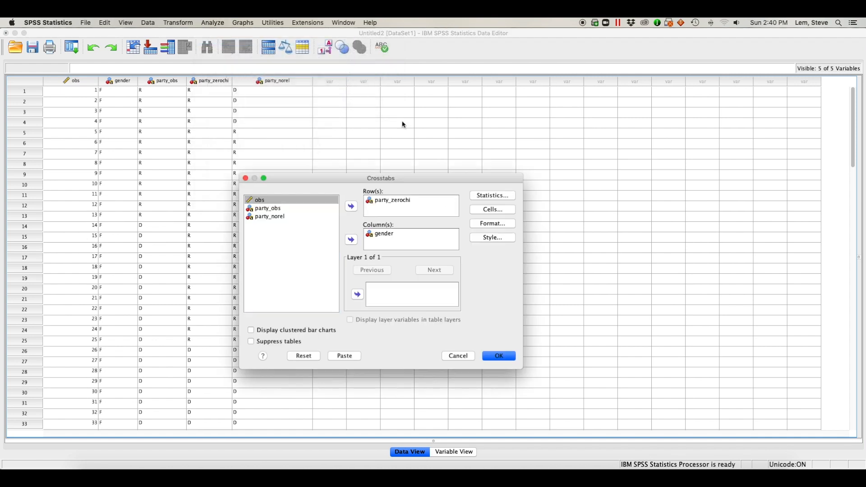
click(391, 204)
click(352, 207)
click(278, 225)
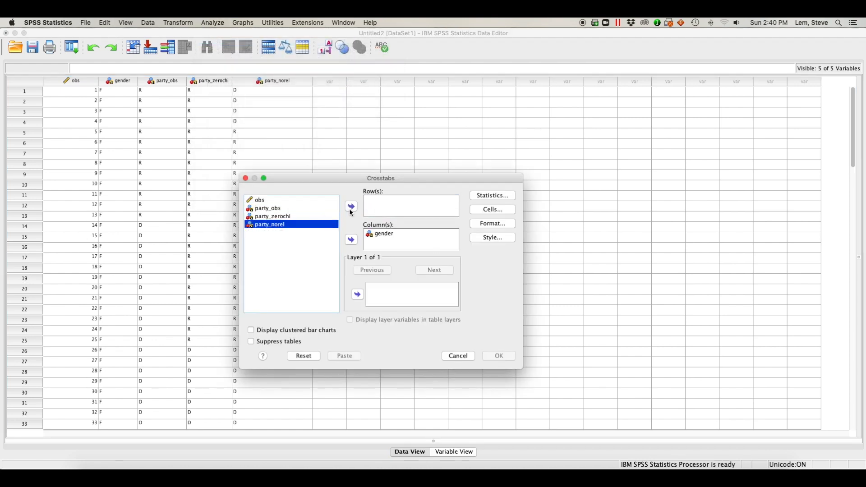
click(352, 207)
- Check that the Chi-square statistic is selected and run the party_norel by gender crosstab
click(493, 195)
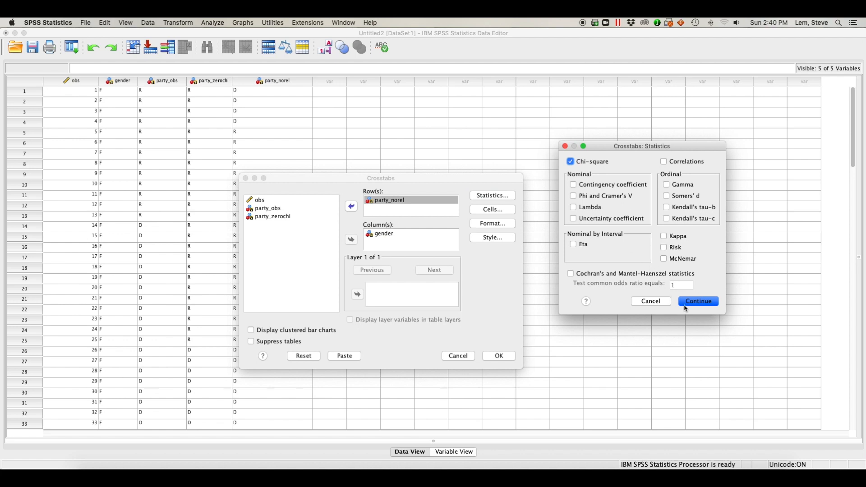
click(697, 301)
click(499, 357)
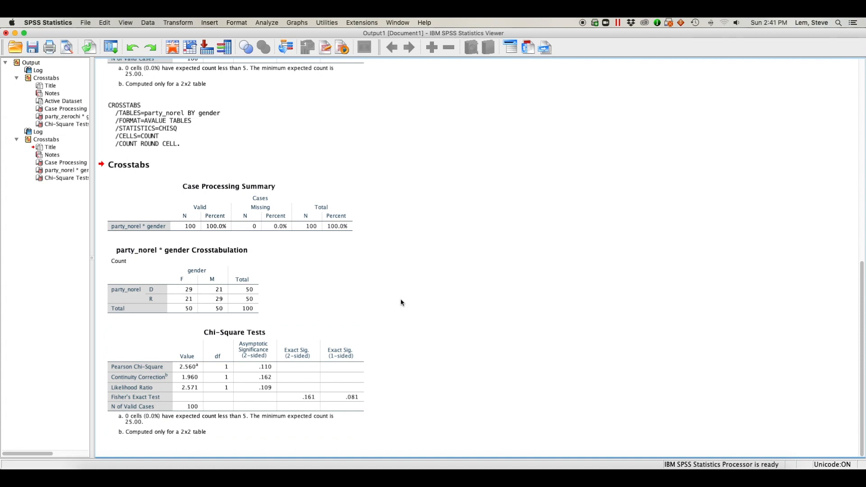
- Examine the party_norel by gender crosstabulation and its Chi-Square Tests table
click(158, 295)
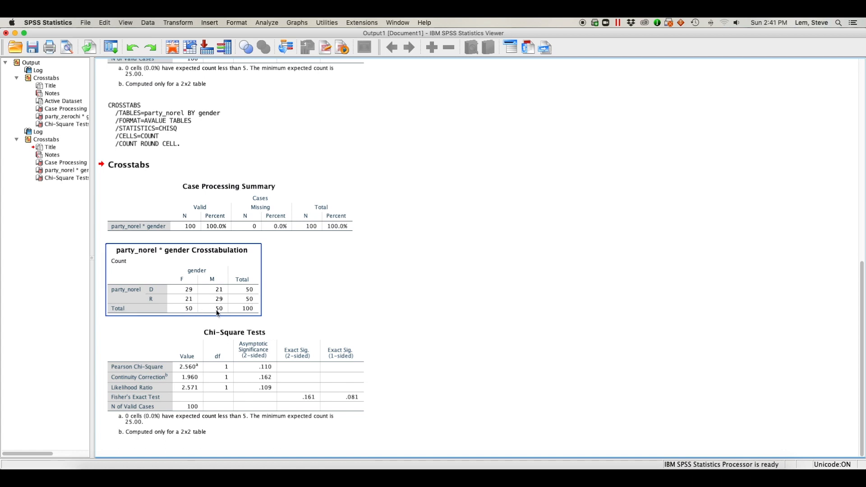
click(204, 332)
click(411, 368)
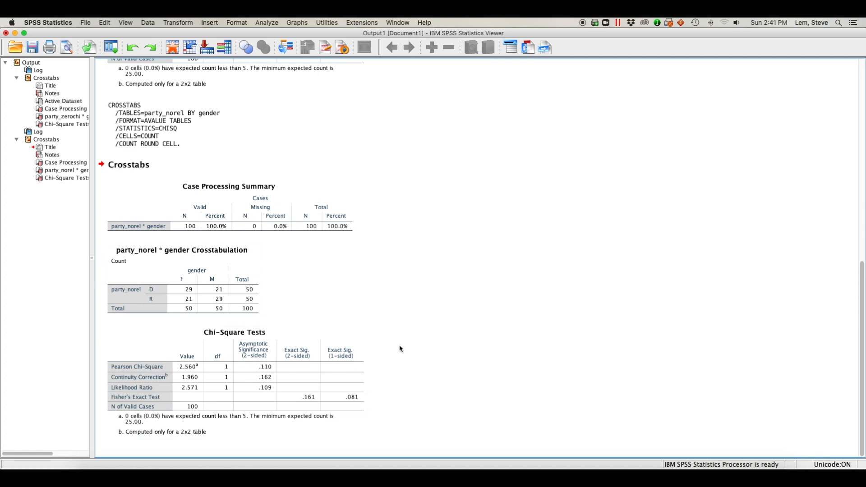
click(205, 346)
click(188, 315)
click(171, 375)
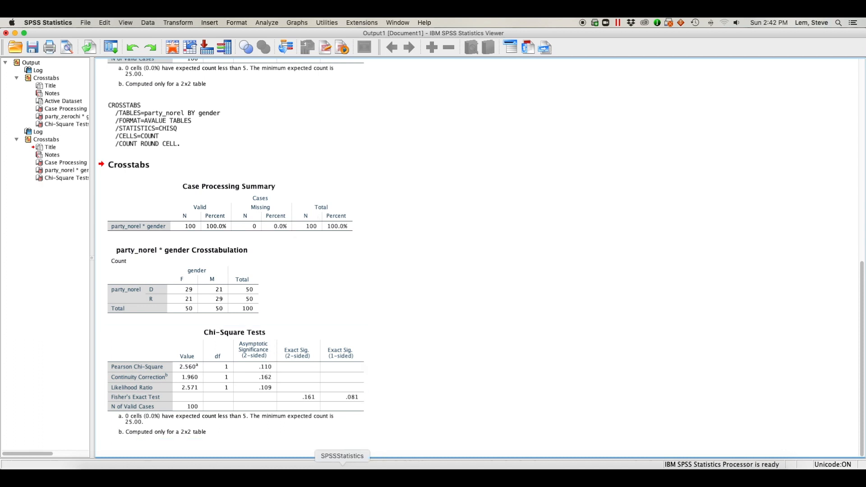
- Run Crosstabs on the Untitled2 dataset with party_obs replacing party_norel as the row variable, and select the resulting crosstabulation table
right_click(345, 460)
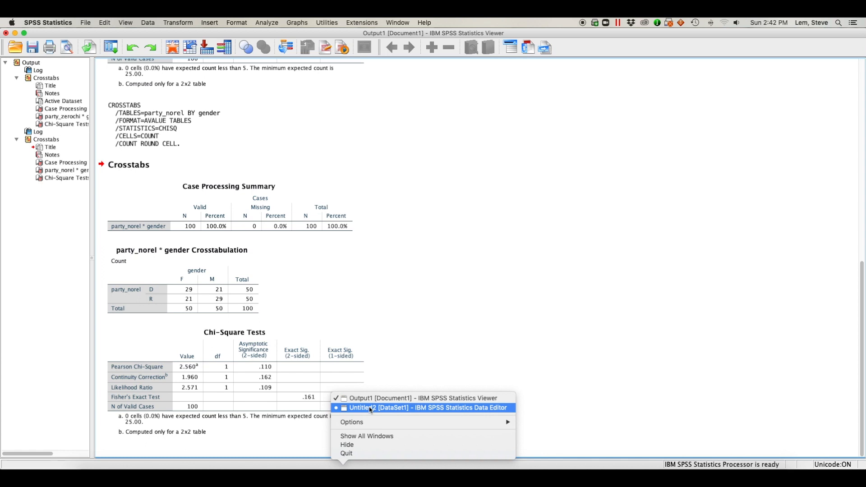
click(371, 409)
click(220, 23)
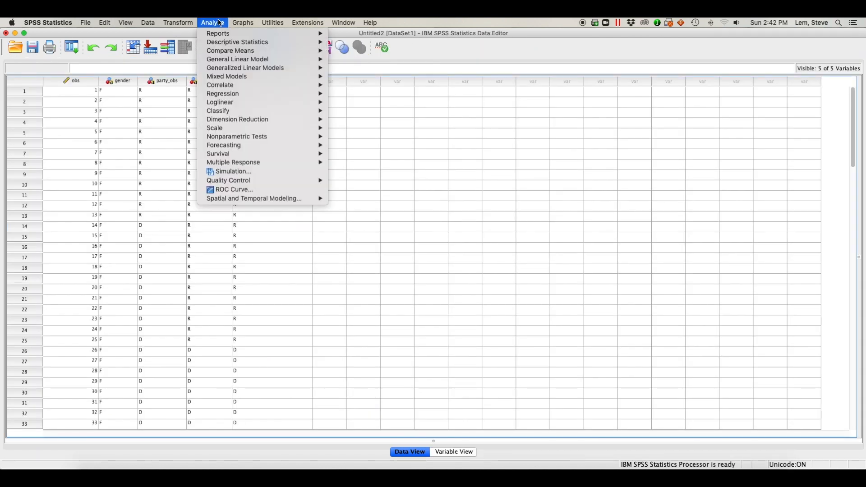
mouse_move(244, 43)
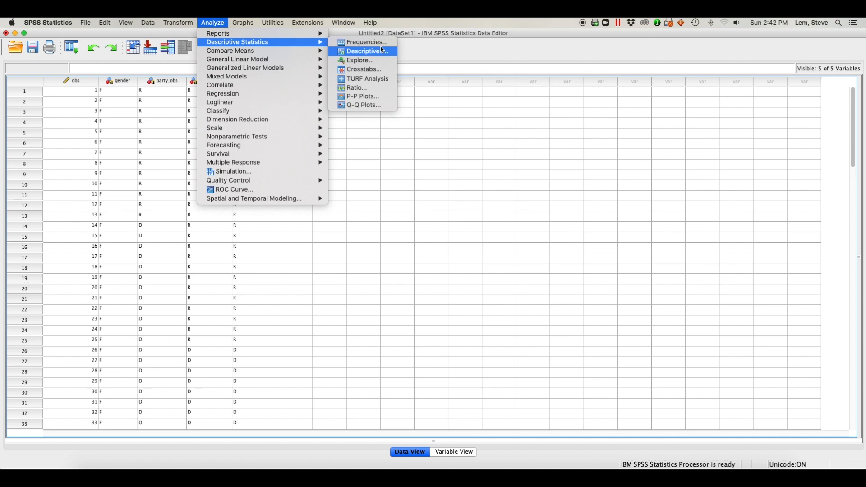
click(377, 70)
click(396, 200)
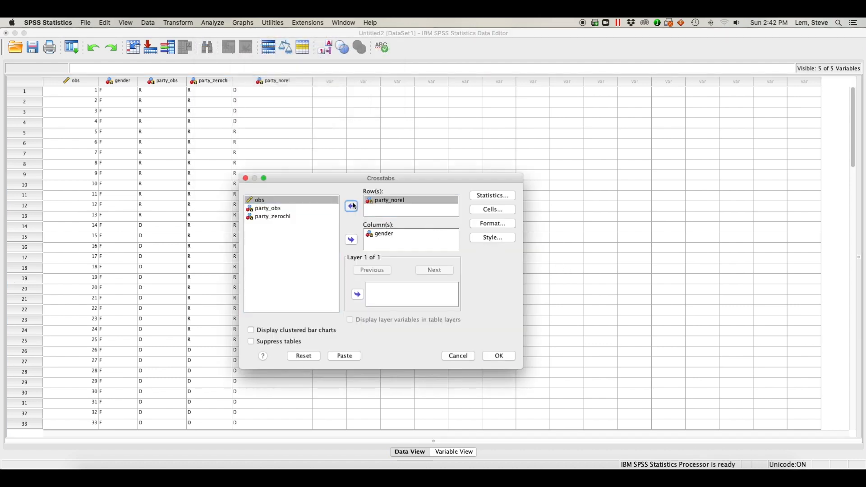
click(355, 207)
click(269, 209)
click(352, 206)
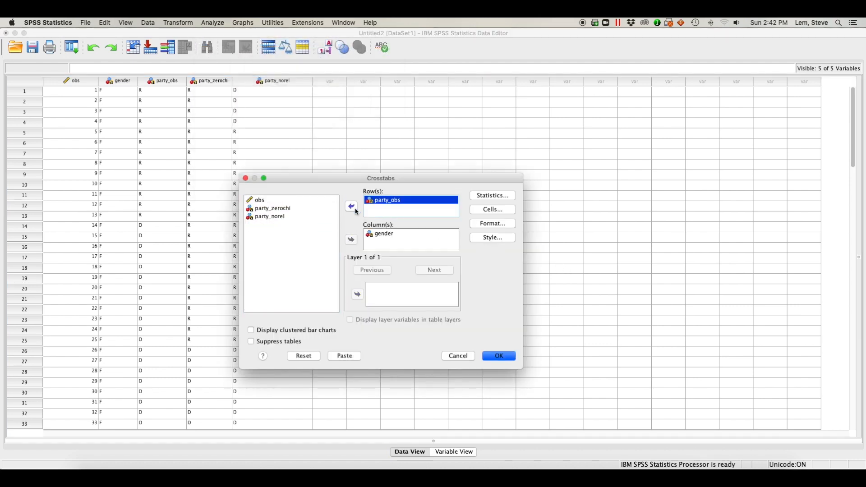
click(499, 357)
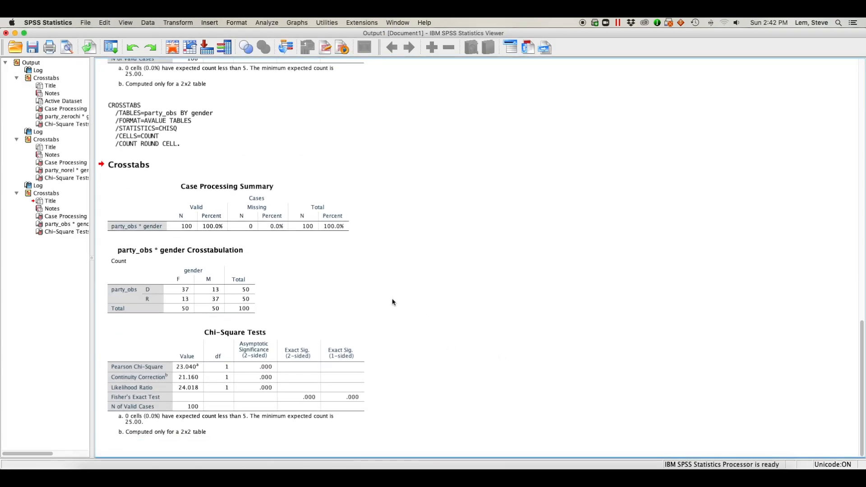
click(230, 297)
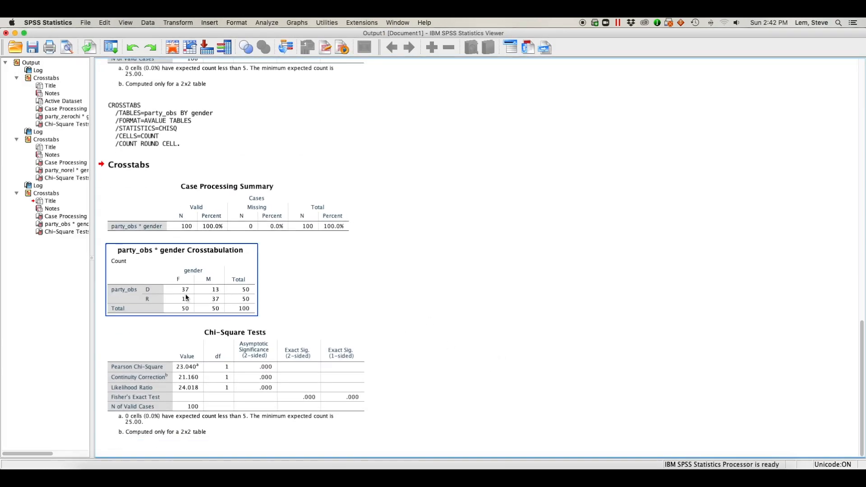